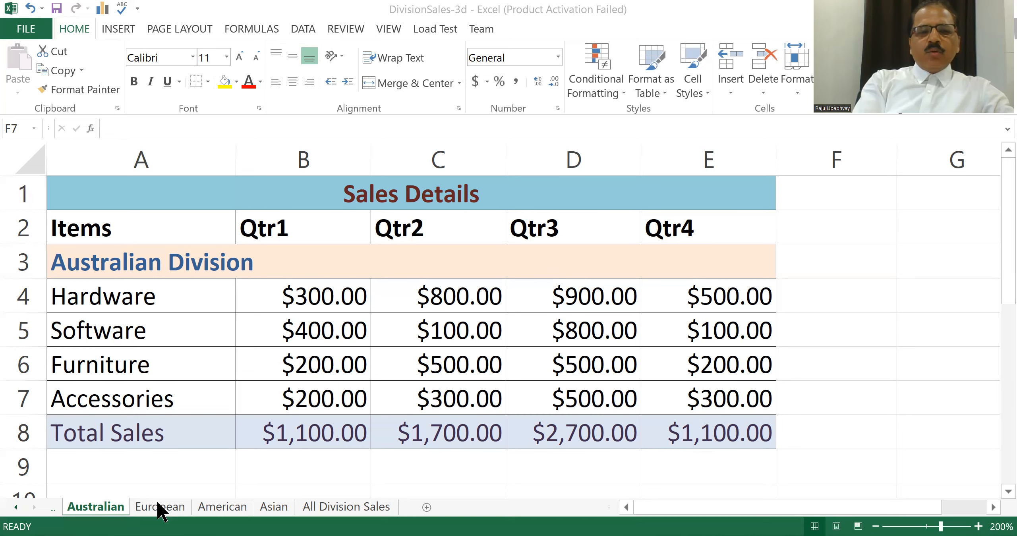
# Review the quarterly sales tables on the Australian, European, American and Asian division sheets
pyautogui.click(234, 501)
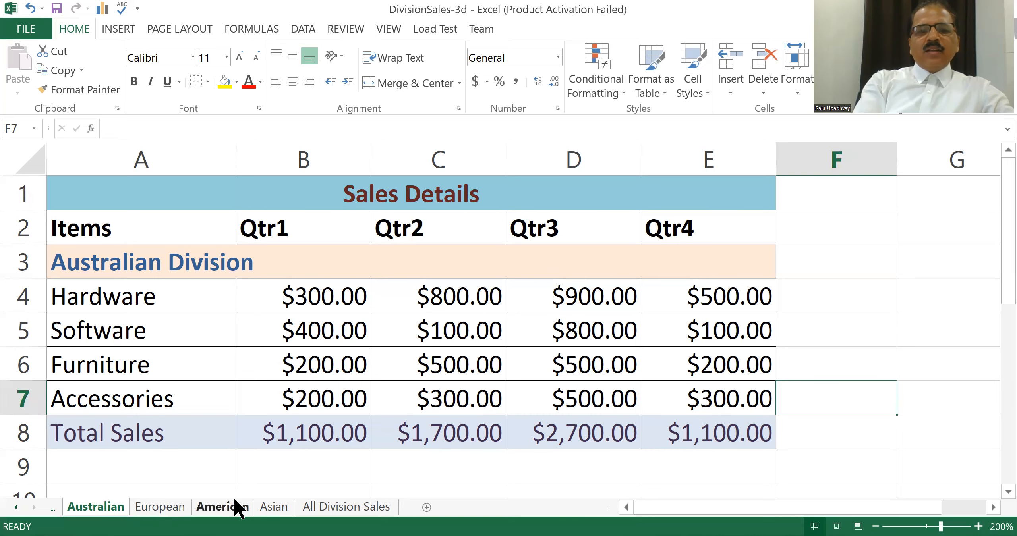
pyautogui.click(234, 501)
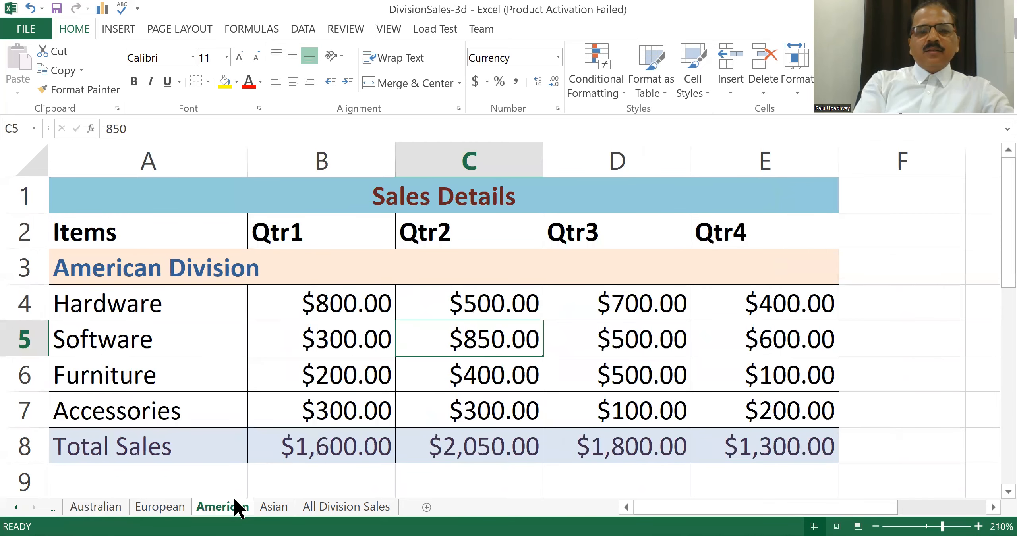
pyautogui.click(274, 502)
pyautogui.keyDown('ctrl'); pyautogui.scroll(-2, 278, 511); pyautogui.keyUp('ctrl')
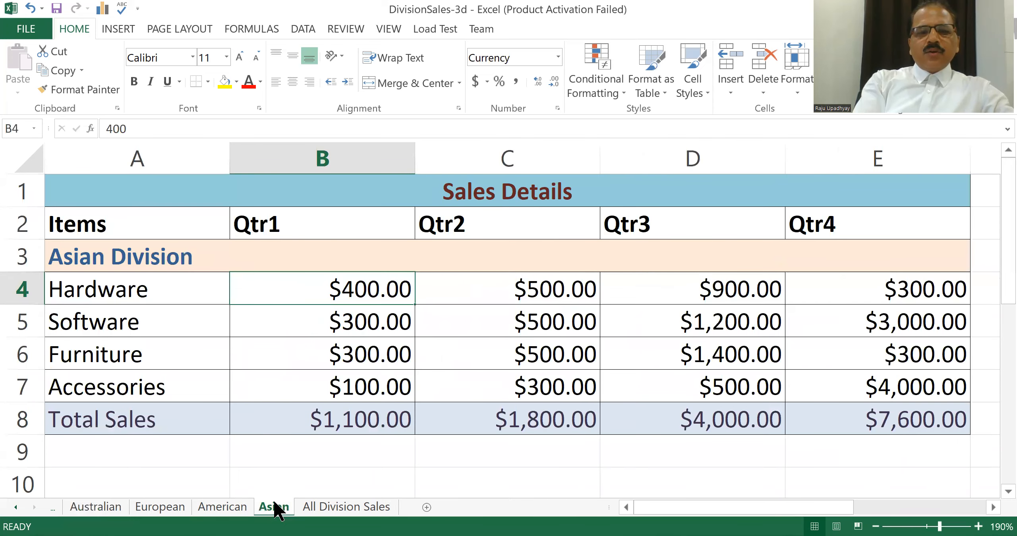
pyautogui.click(102, 508)
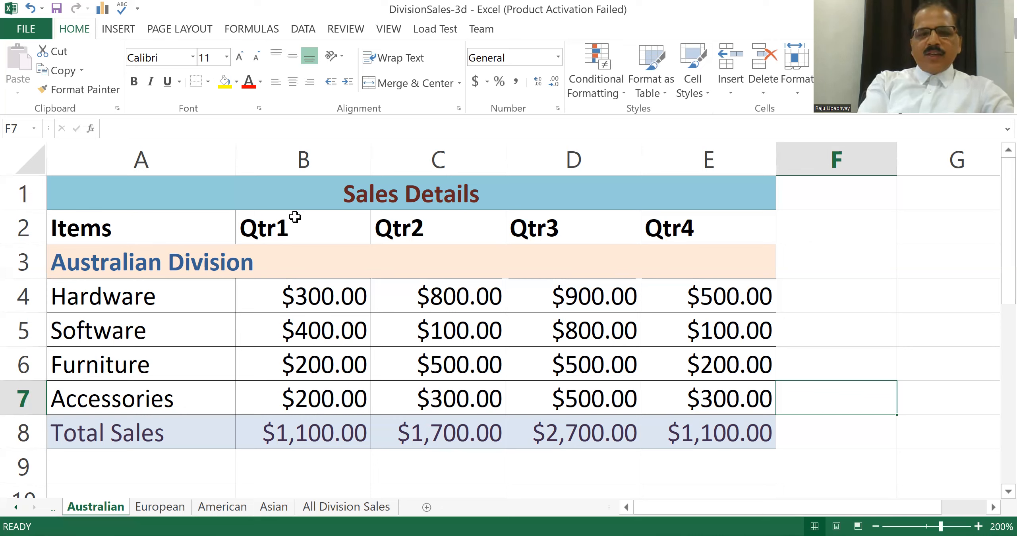
pyautogui.click(160, 507)
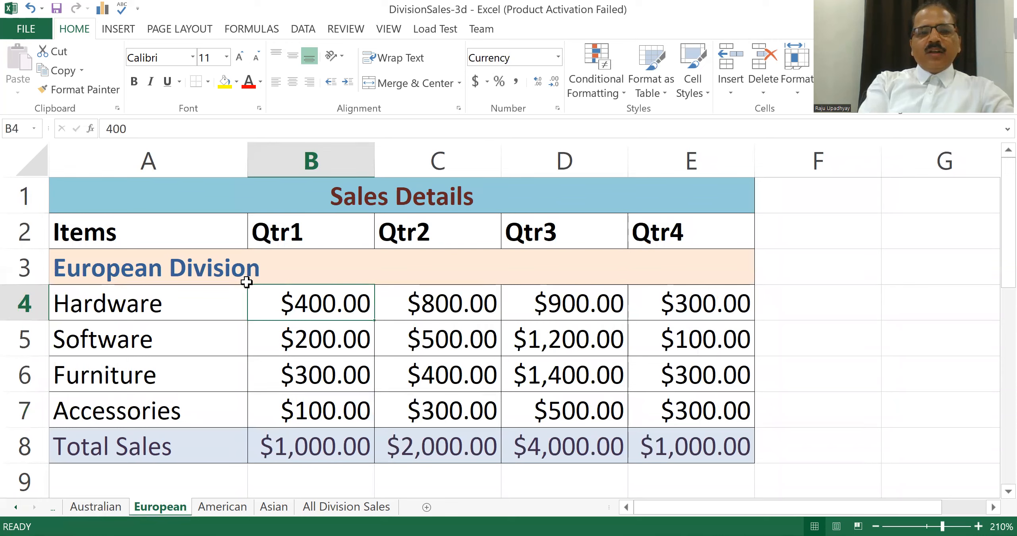
pyautogui.click(223, 507)
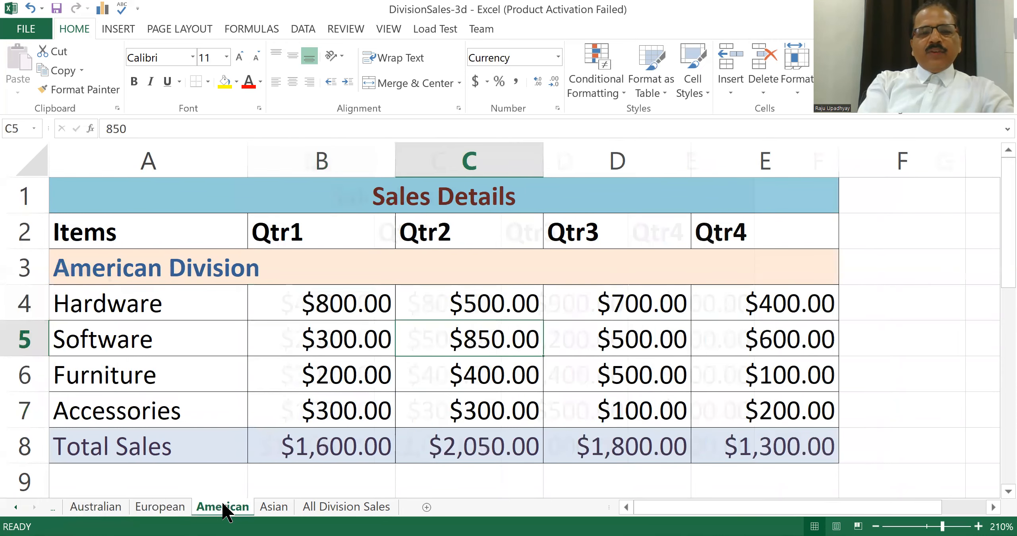
pyautogui.click(169, 268)
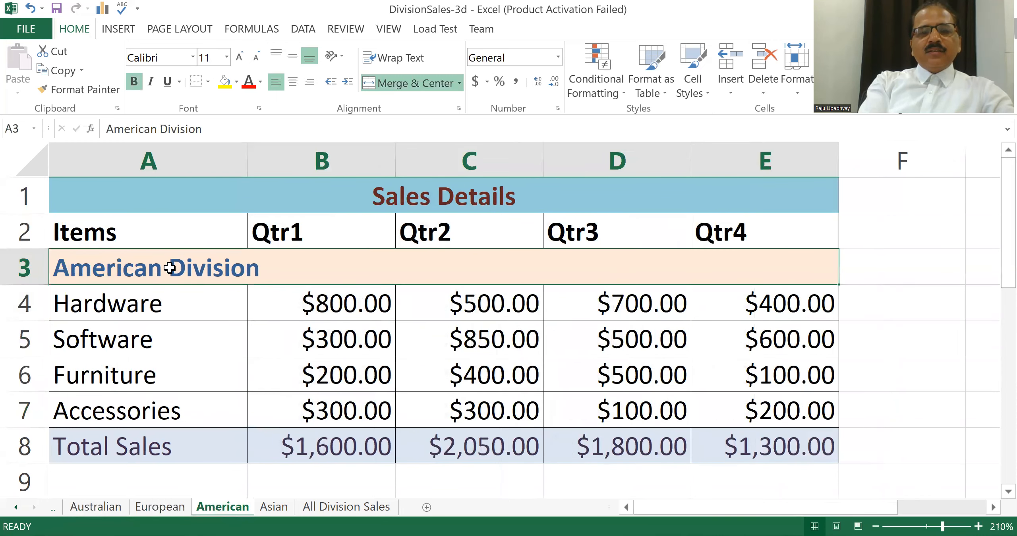
pyautogui.click(274, 507)
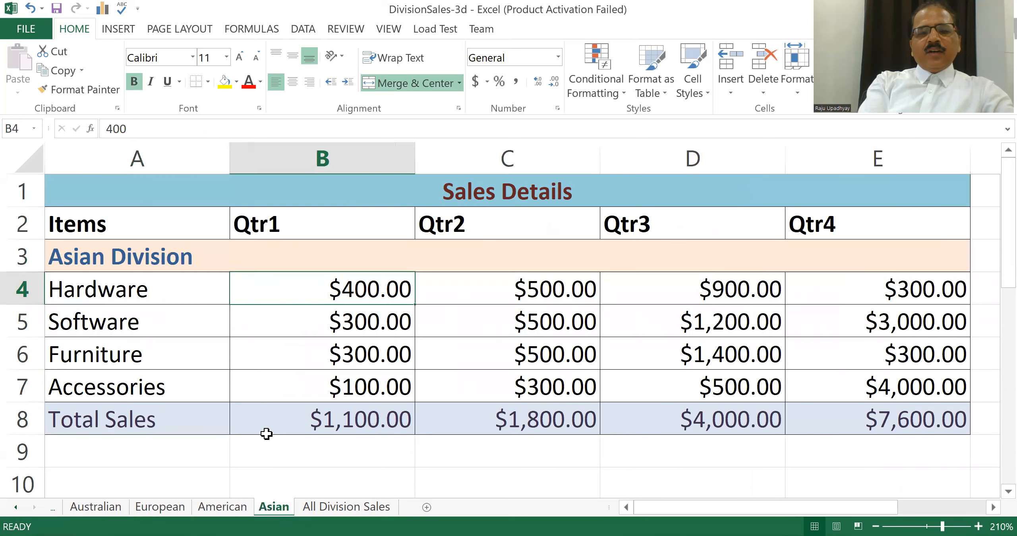
pyautogui.click(210, 250)
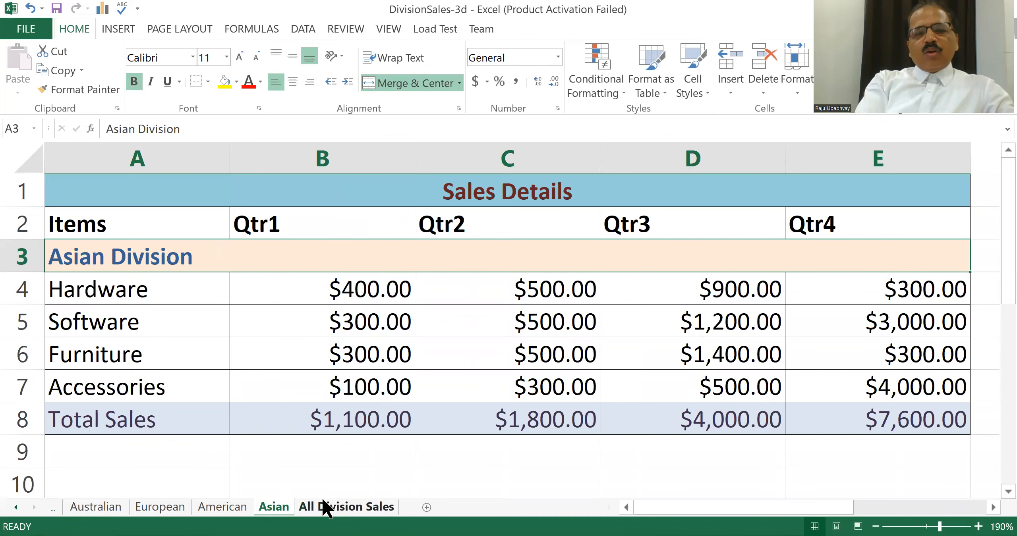
# Narrow the Qtr2, Qtr3 and Qtr4 columns on the All Division Sales sheet
pyautogui.click(332, 513)
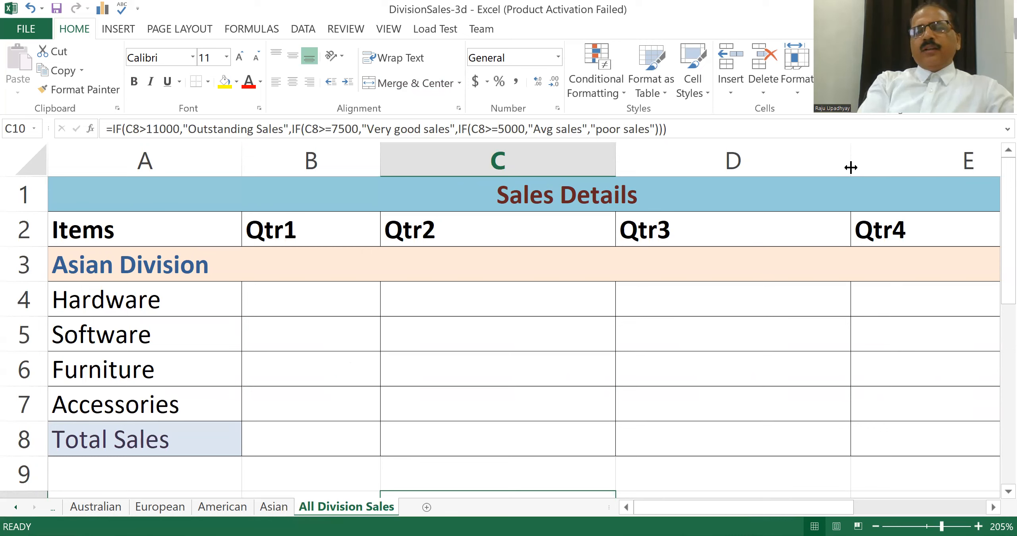
pyautogui.moveTo(849, 161); pyautogui.dragTo(767, 172)
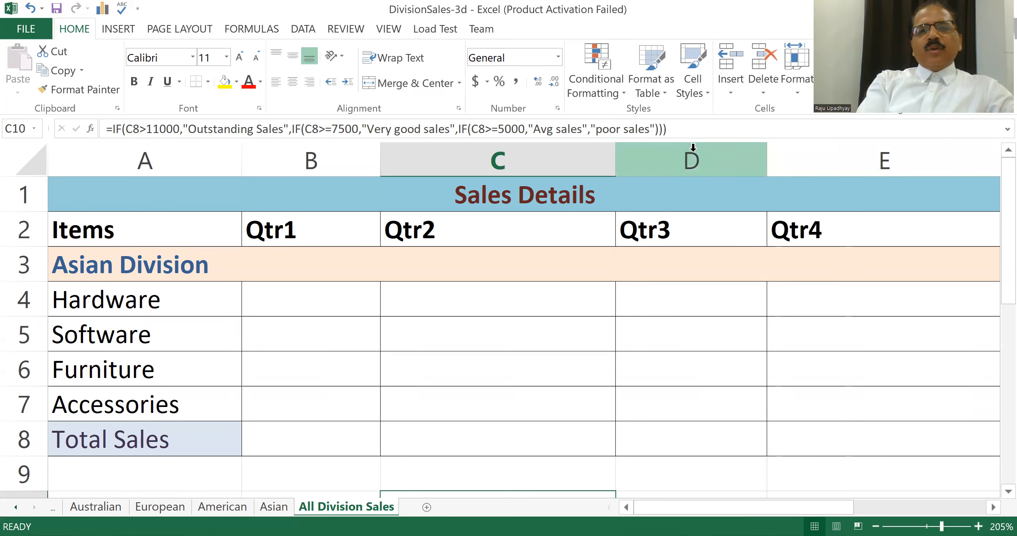
pyautogui.moveTo(613, 162); pyautogui.dragTo(527, 161)
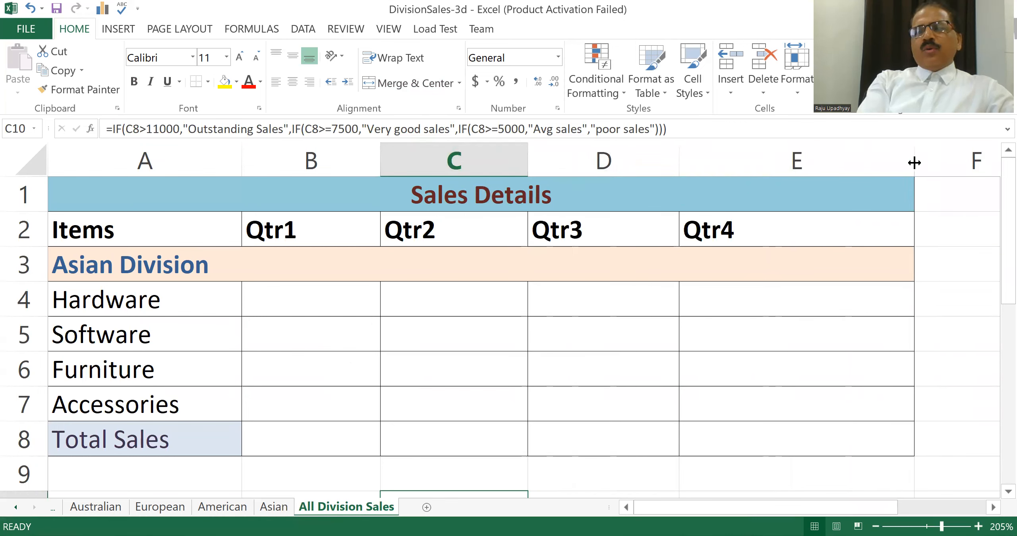
pyautogui.moveTo(915, 161); pyautogui.dragTo(826, 161)
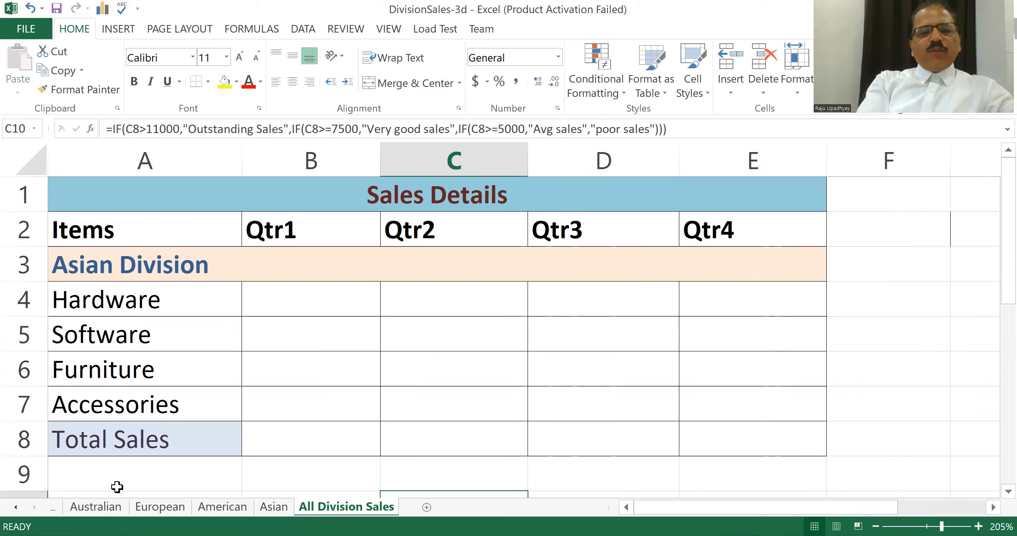
# Examine the Qtr1 Hardware cell B4 on each division sheet and its matching empty cell on the All Division Sales sheet
pyautogui.keyDown('ctrl'); pyautogui.click(116, 509); pyautogui.keyUp('ctrl')
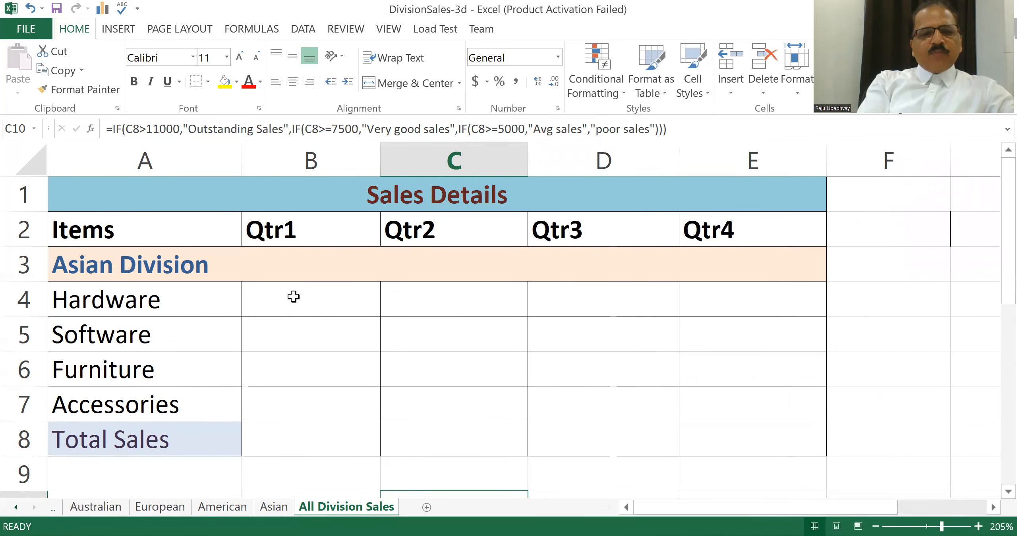
pyautogui.click(98, 509)
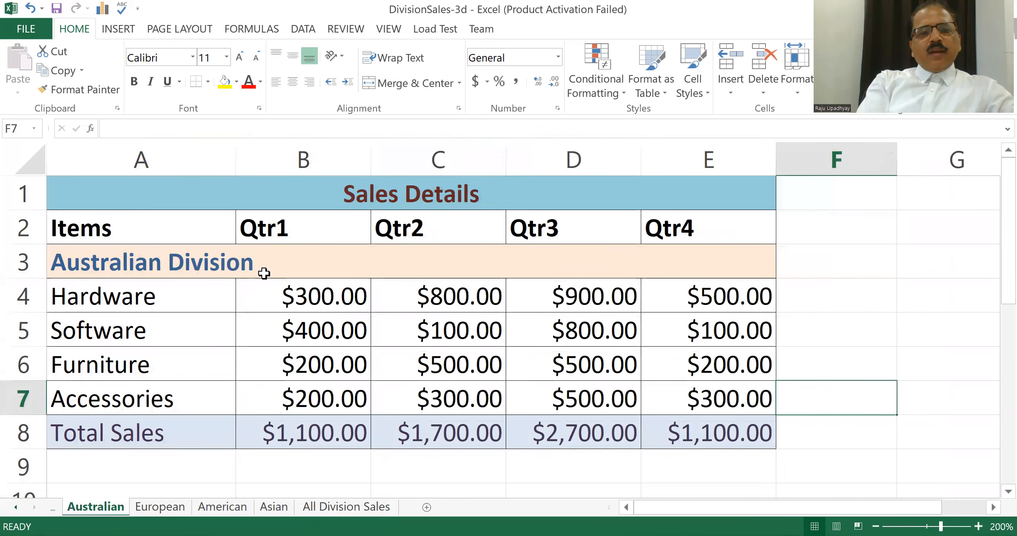
pyautogui.click(299, 303)
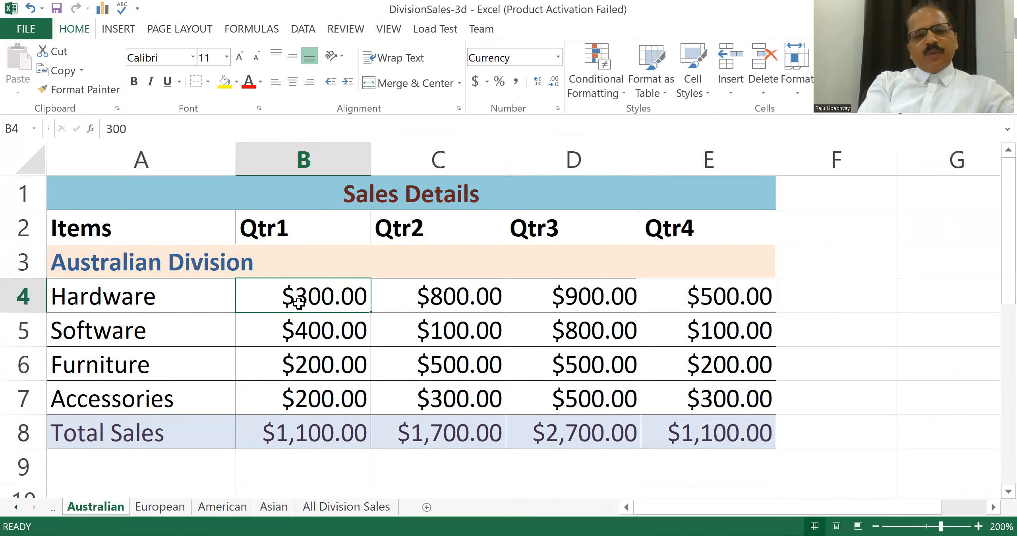
pyautogui.click(151, 509)
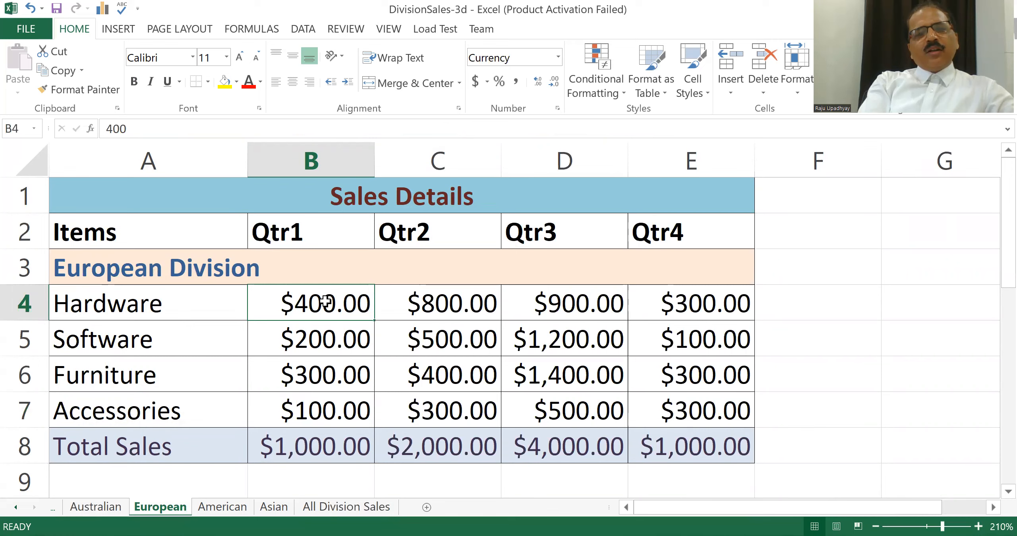
pyautogui.click(224, 508)
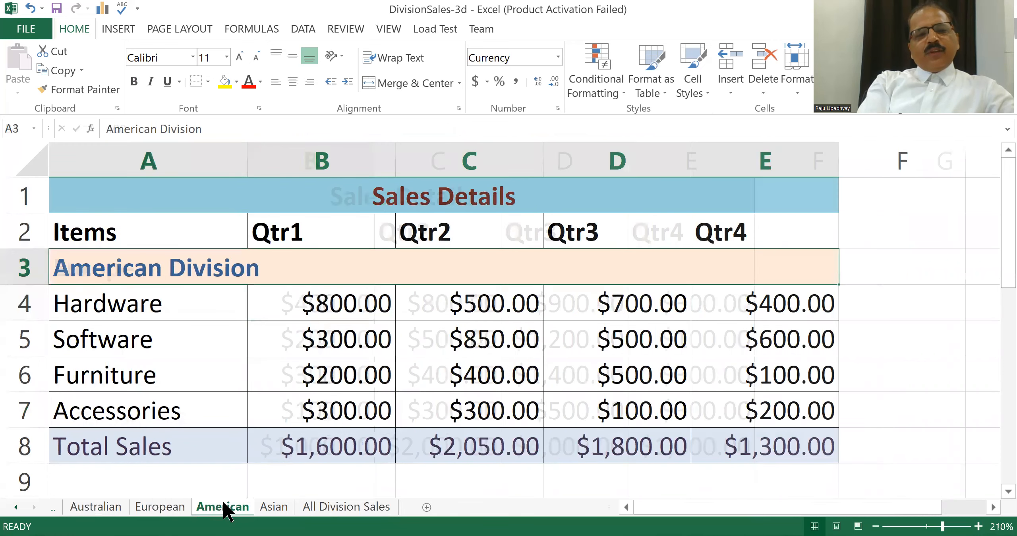
pyautogui.click(301, 307)
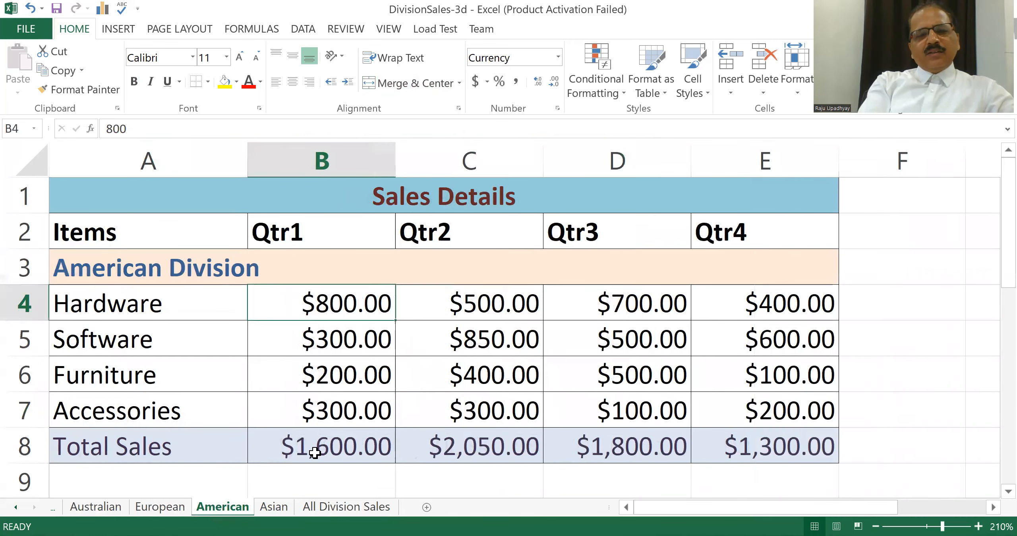
pyautogui.click(279, 510)
pyautogui.click(354, 301)
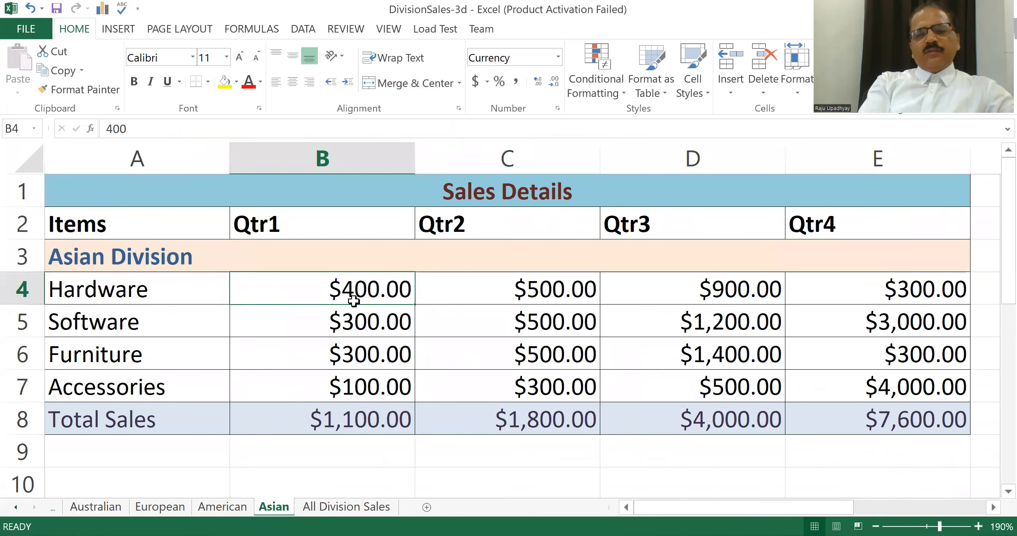
pyautogui.click(331, 508)
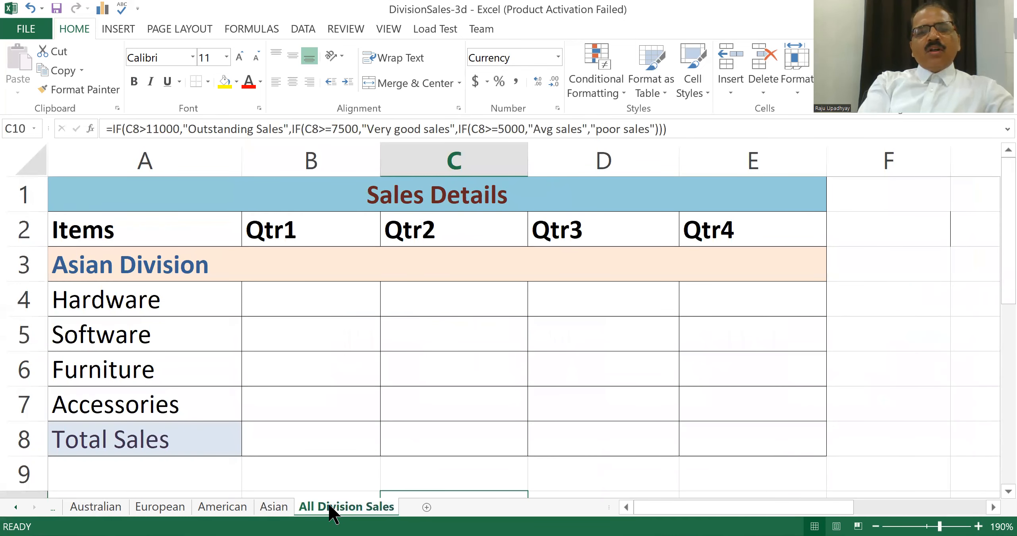
pyautogui.click(313, 292)
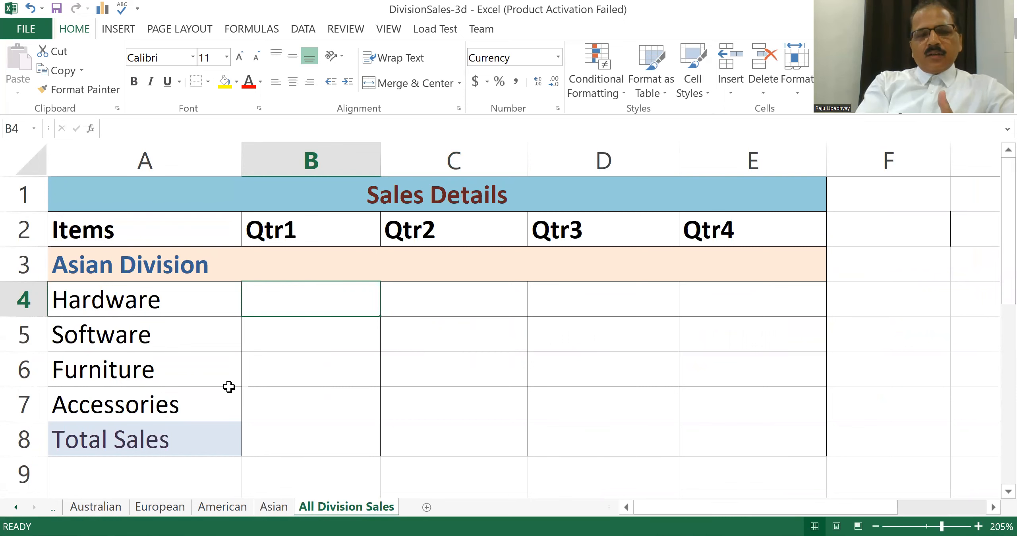
pyautogui.click(92, 508)
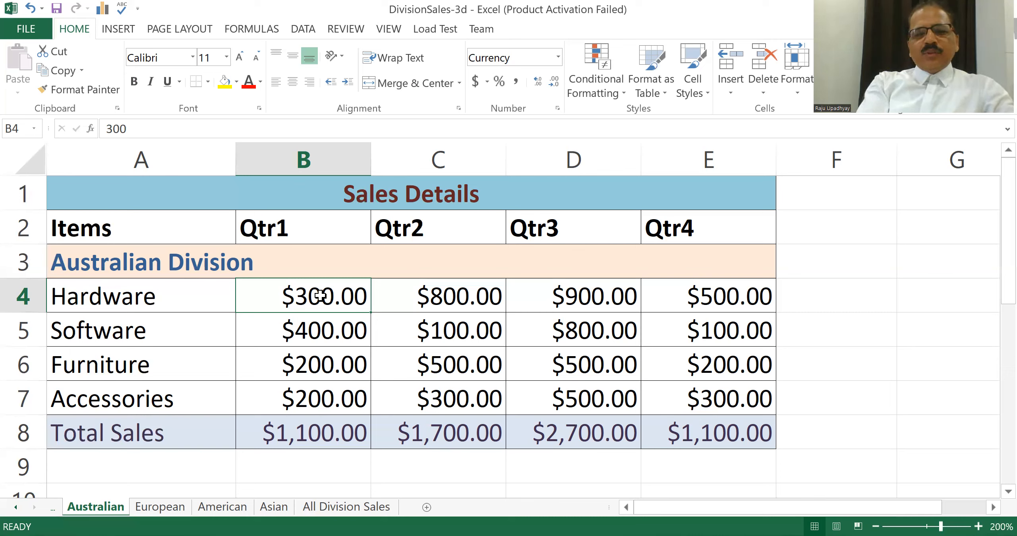
# Enter the formula =Australian!B4+European!B4+American!B4+Asian!B4 in cell B4 of the All Division Sales sheet, and reselect that cell
pyautogui.click(345, 506)
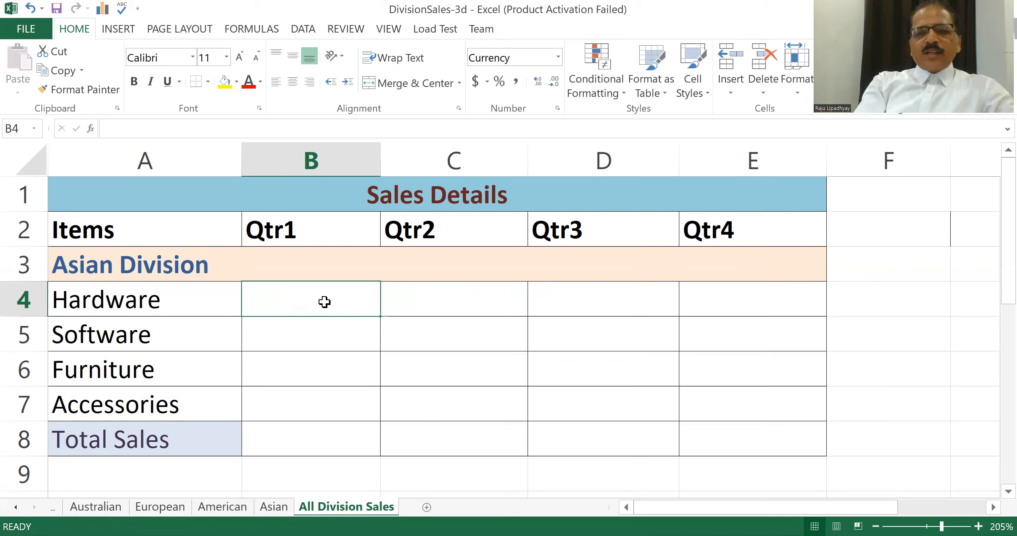
pyautogui.write('=')
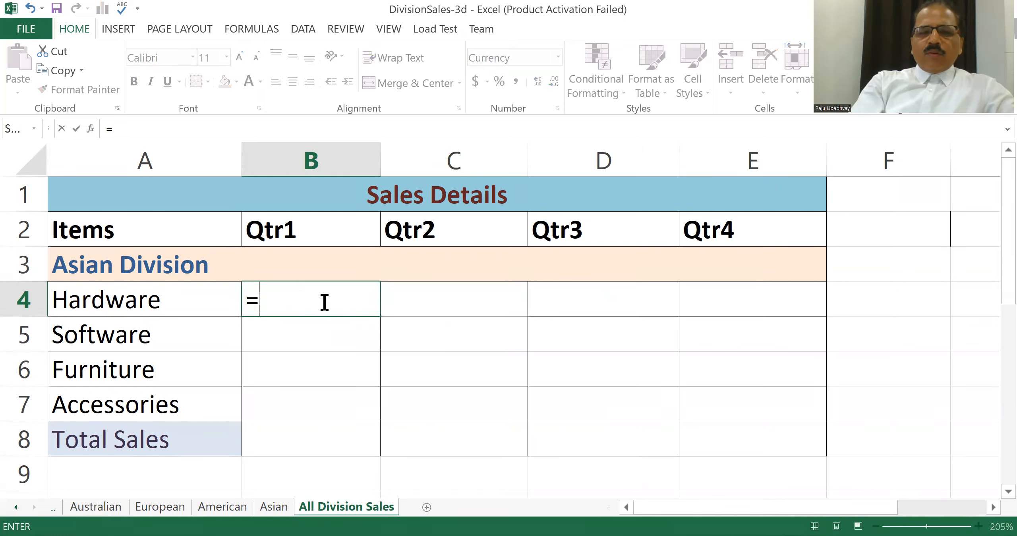
pyautogui.click(85, 506)
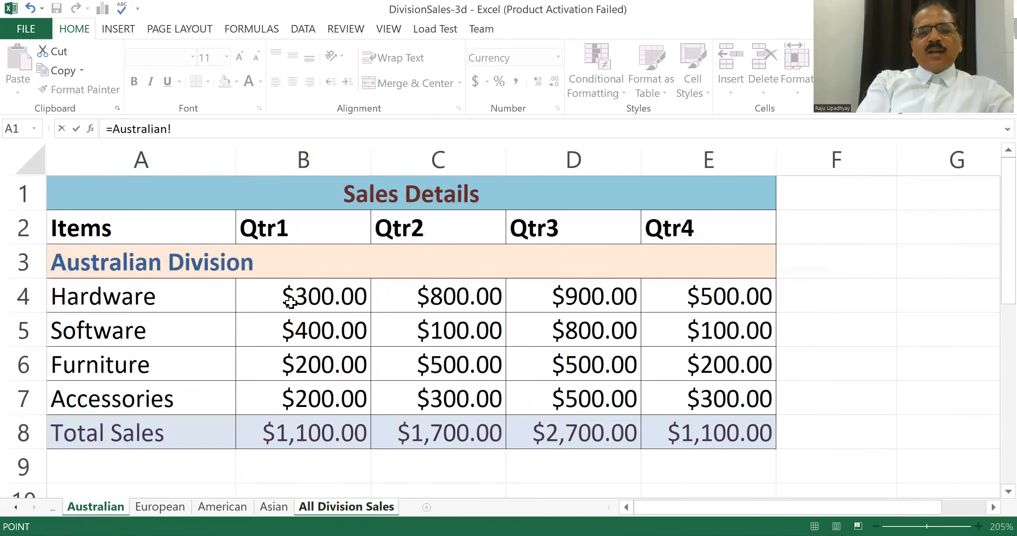
pyautogui.click(290, 300)
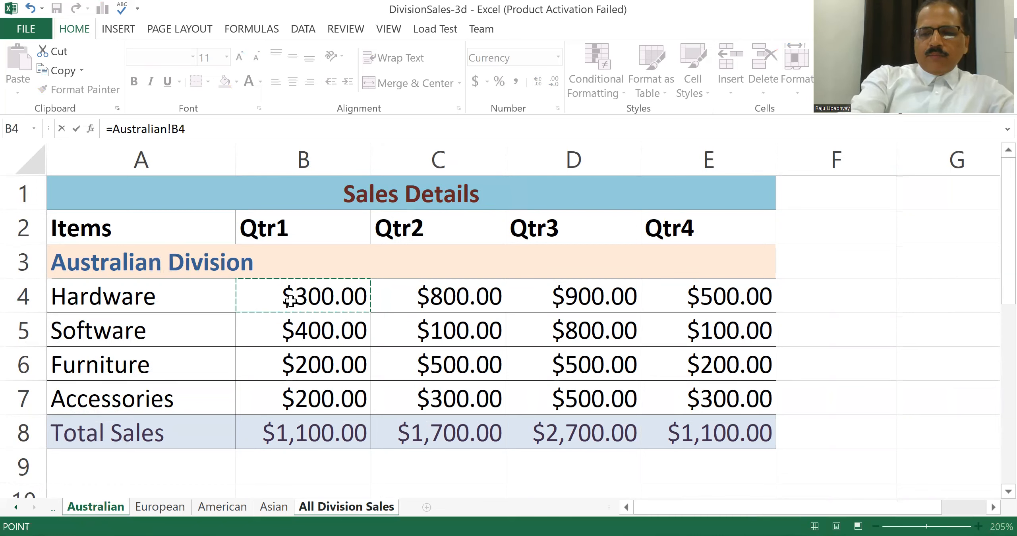
pyautogui.write('+')
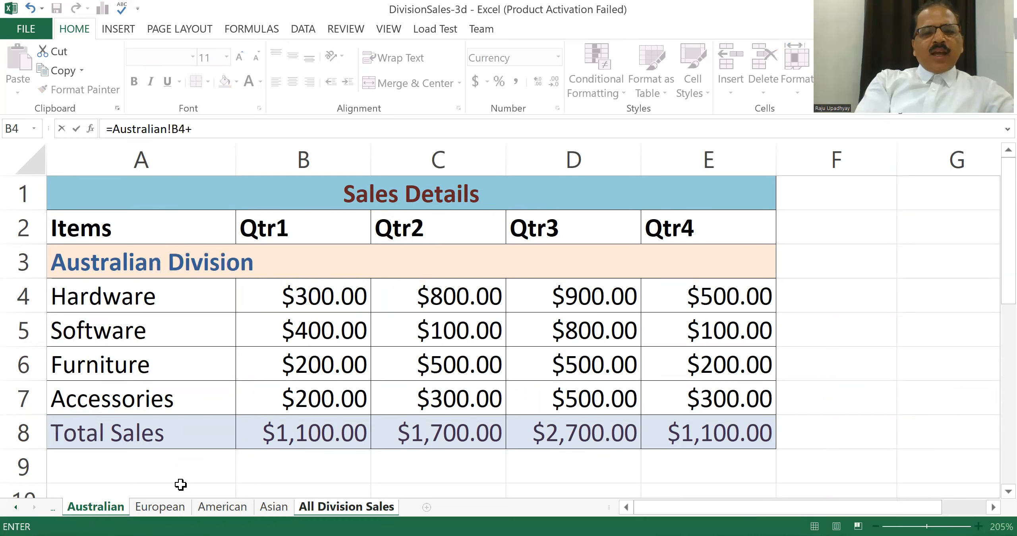
pyautogui.click(160, 507)
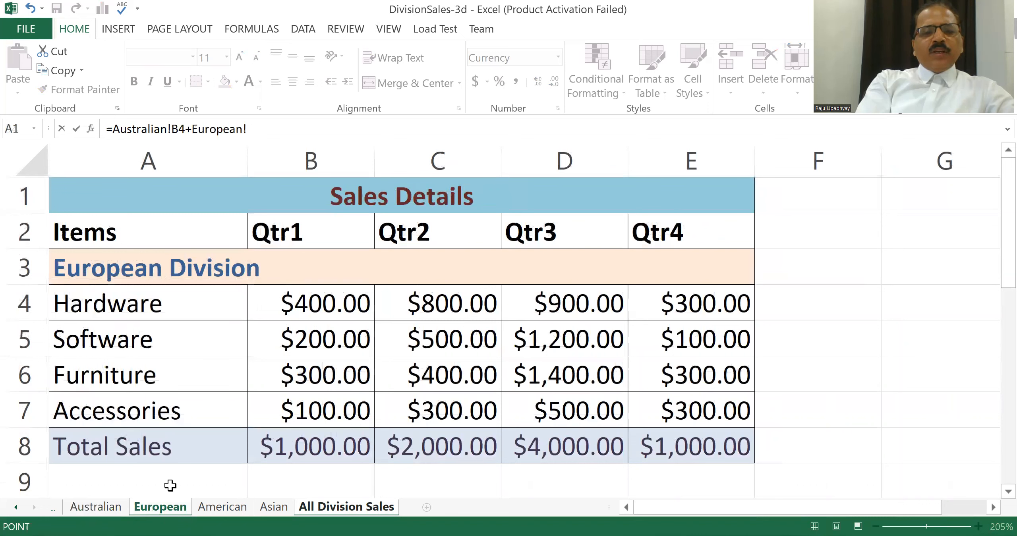
pyautogui.click(292, 304)
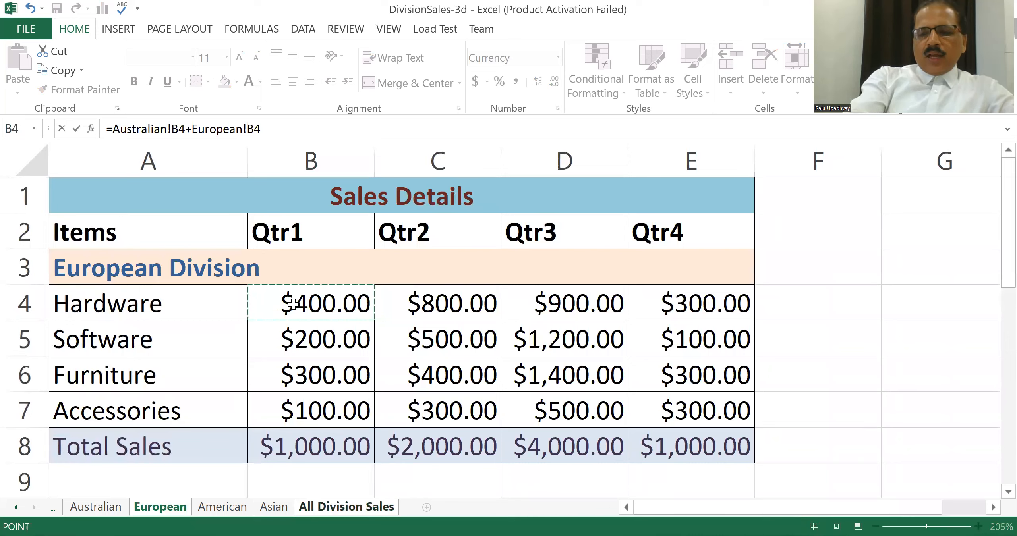
pyautogui.write('+')
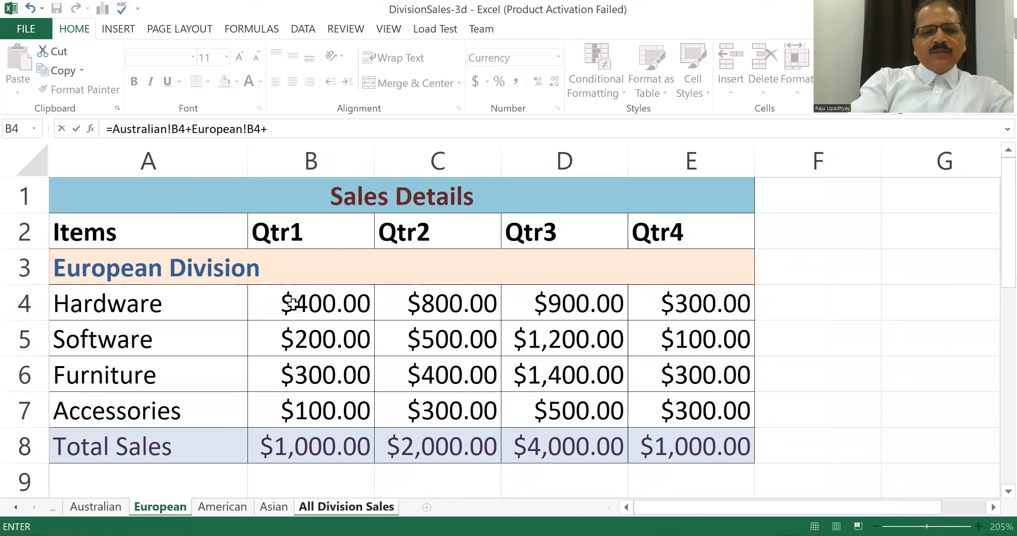
pyautogui.click(222, 510)
pyautogui.click(328, 314)
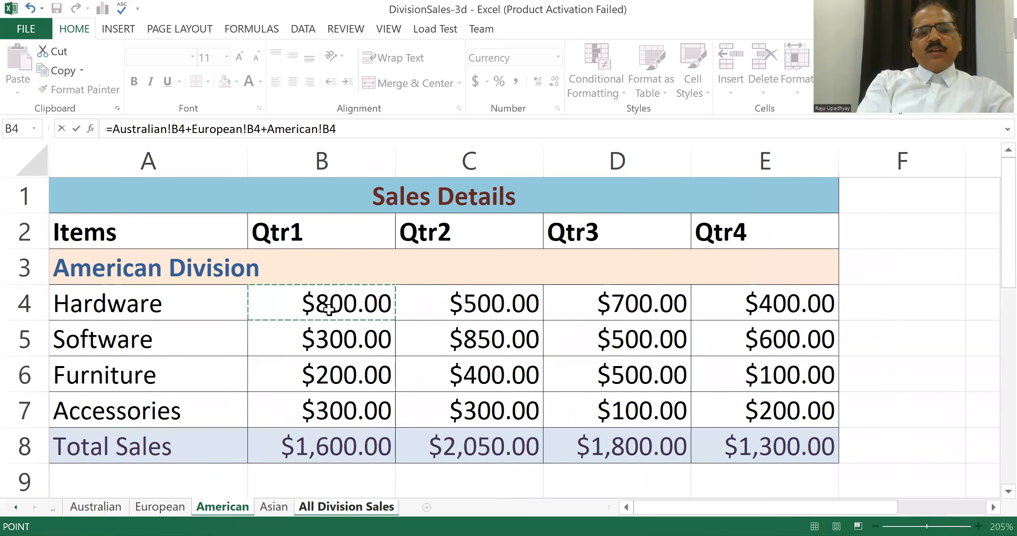
pyautogui.write('+')
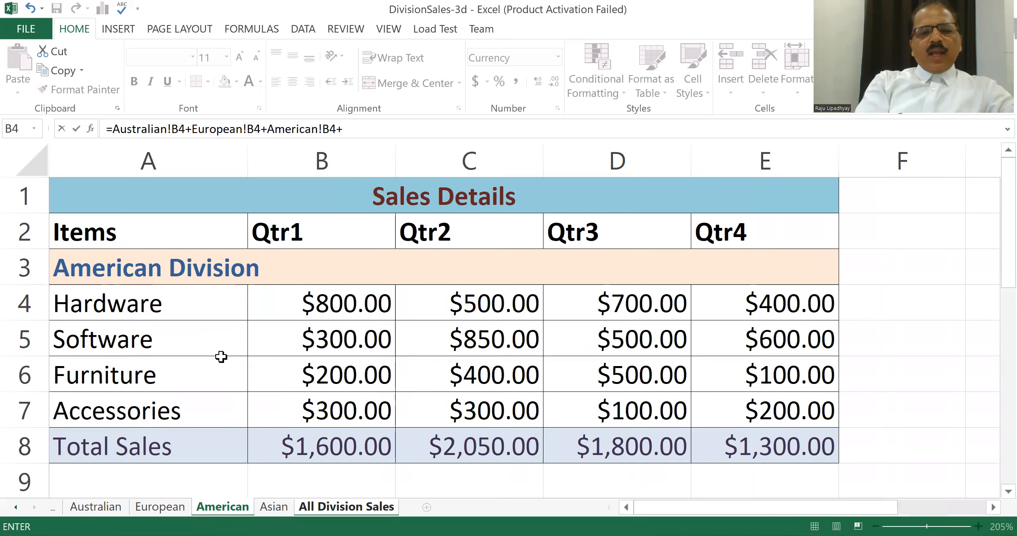
pyautogui.click(277, 509)
pyautogui.click(349, 289)
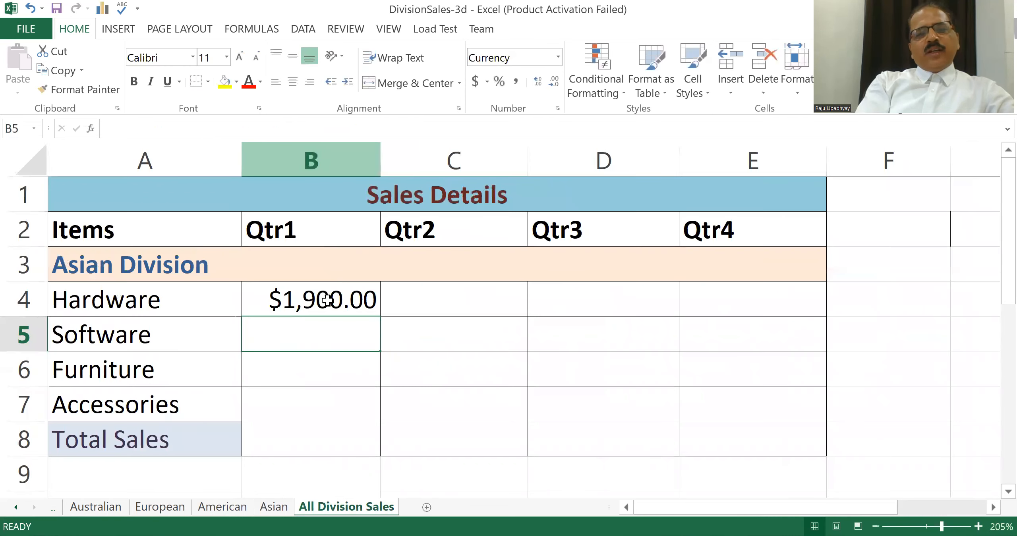
pyautogui.click(326, 300)
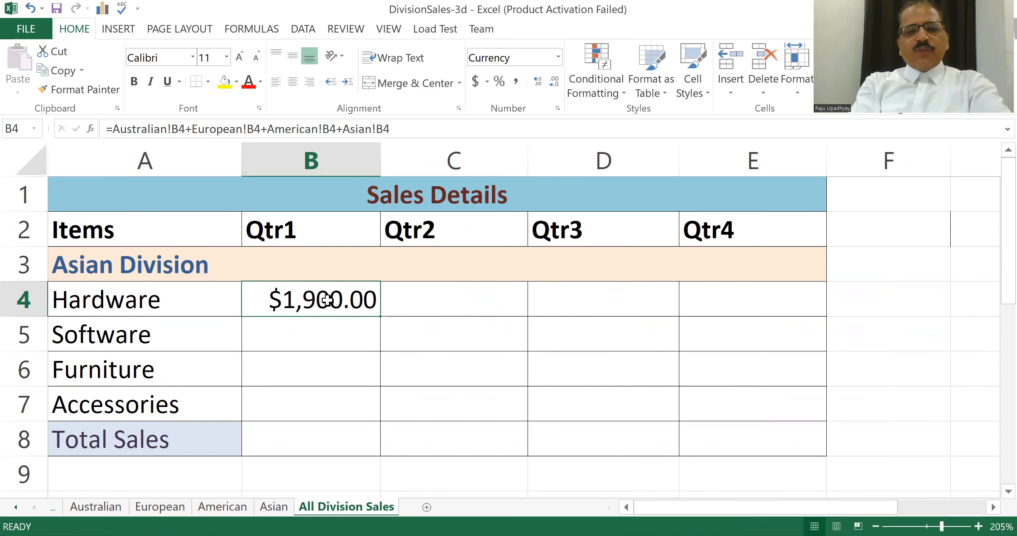
# Examine the Australian and other division sheet references inside the Qtr1 Hardware formula in cell B4, leaving the formula unedited
pyautogui.doubleClick(328, 300)
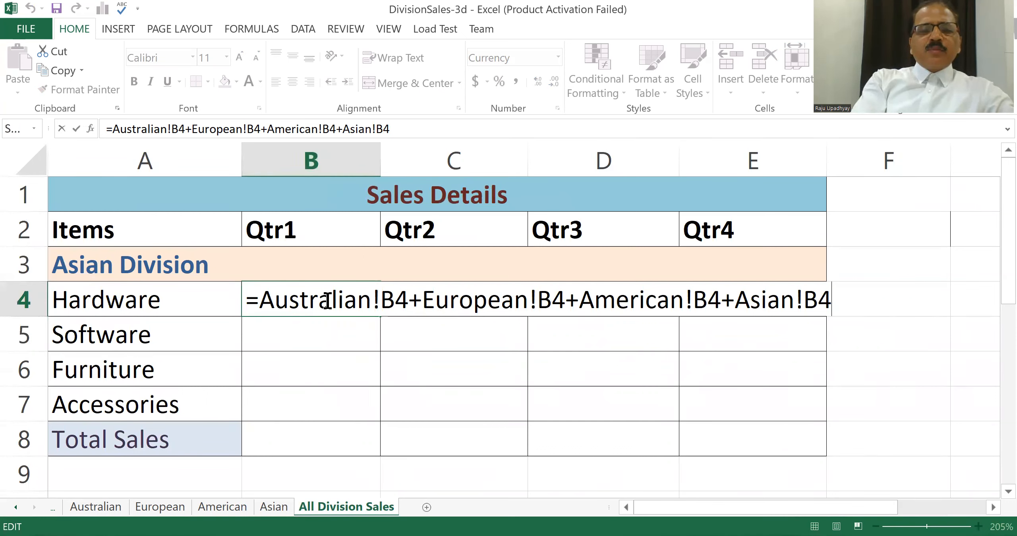
pyautogui.moveTo(262, 303); pyautogui.dragTo(403, 305)
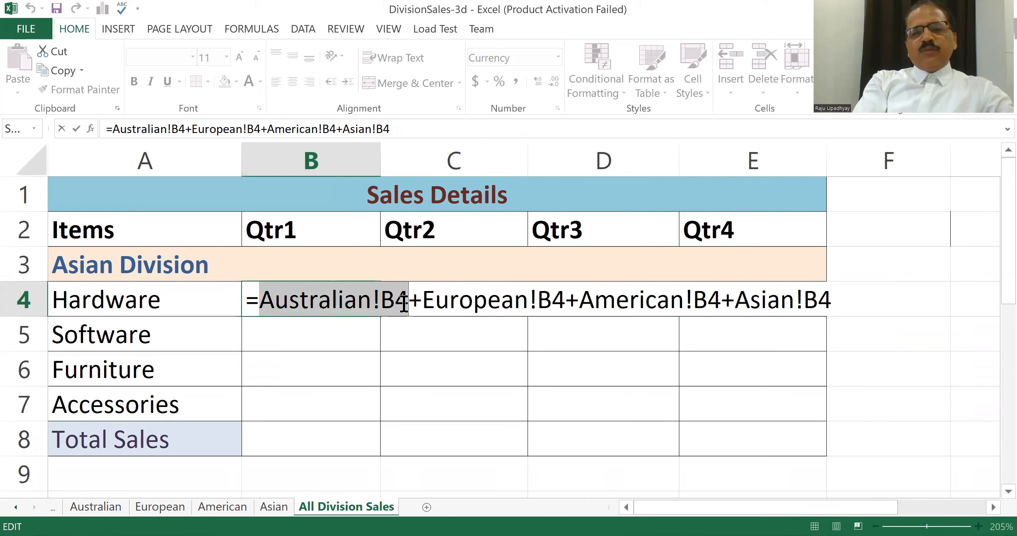
pyautogui.moveTo(423, 304); pyautogui.dragTo(512, 313)
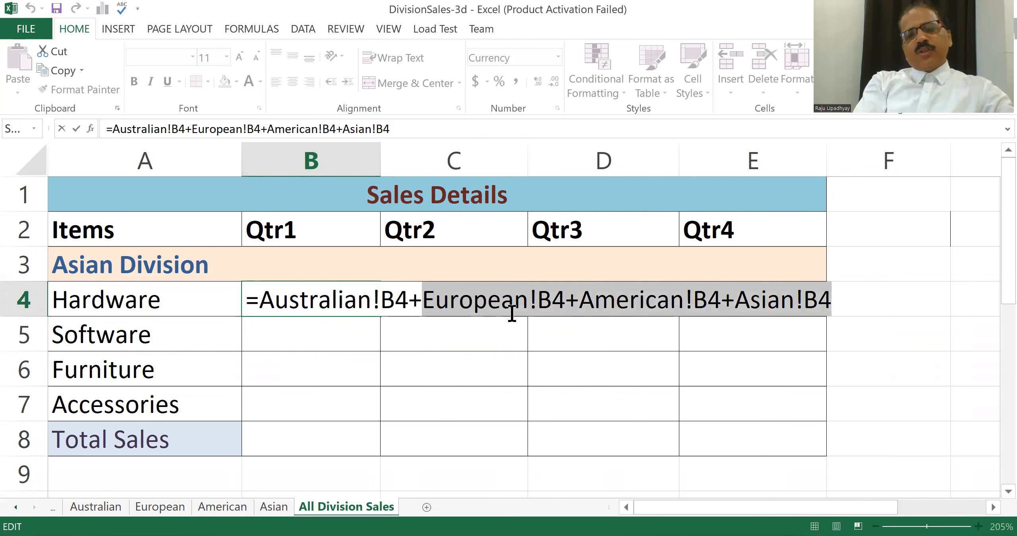
pyautogui.click(472, 341)
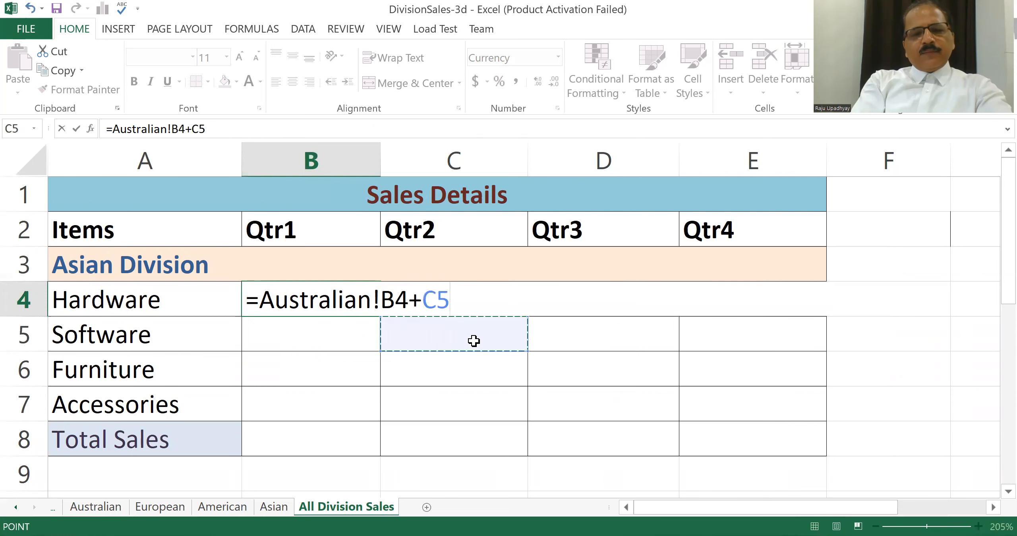
pyautogui.press('Escape')
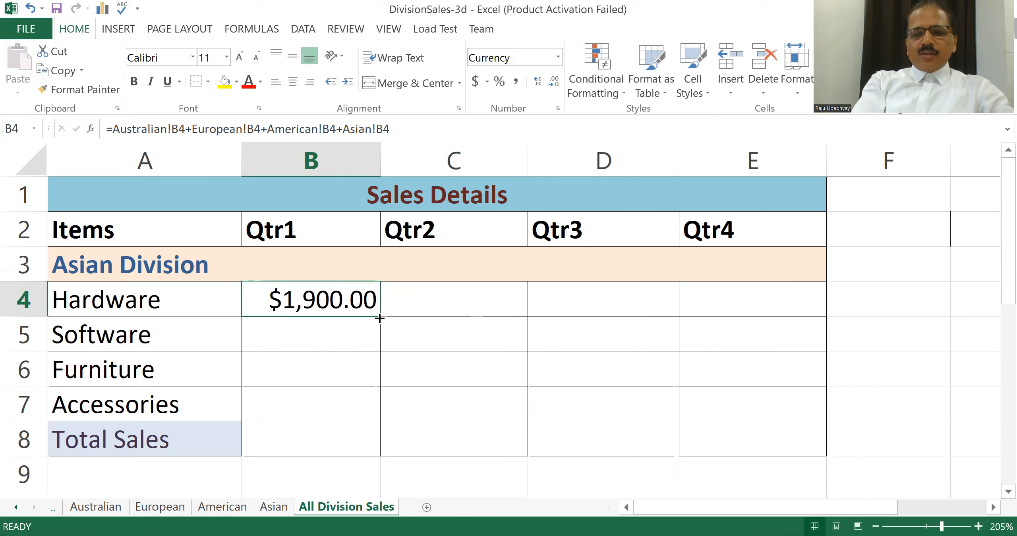
# Fill the formula in cell B4 down to B8 and across to column E, covering all items and quarters
pyautogui.moveTo(379, 318); pyautogui.dragTo(374, 443)
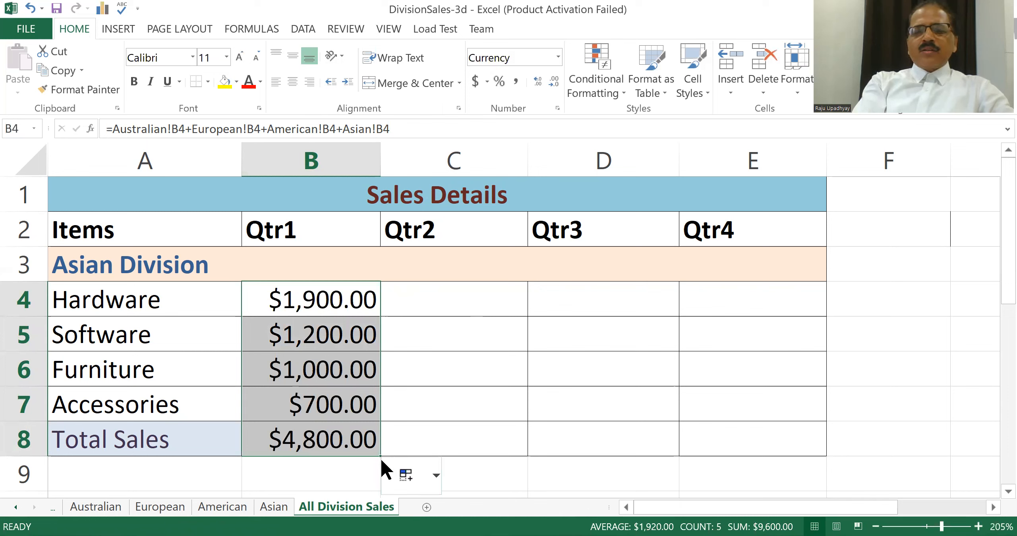
pyautogui.moveTo(380, 458); pyautogui.dragTo(515, 451)
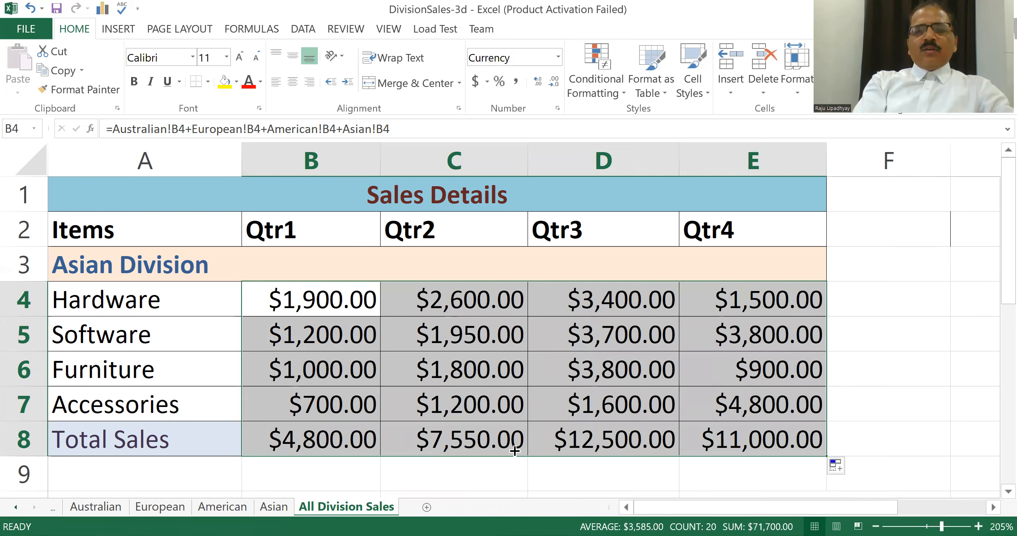
pyautogui.click(515, 458)
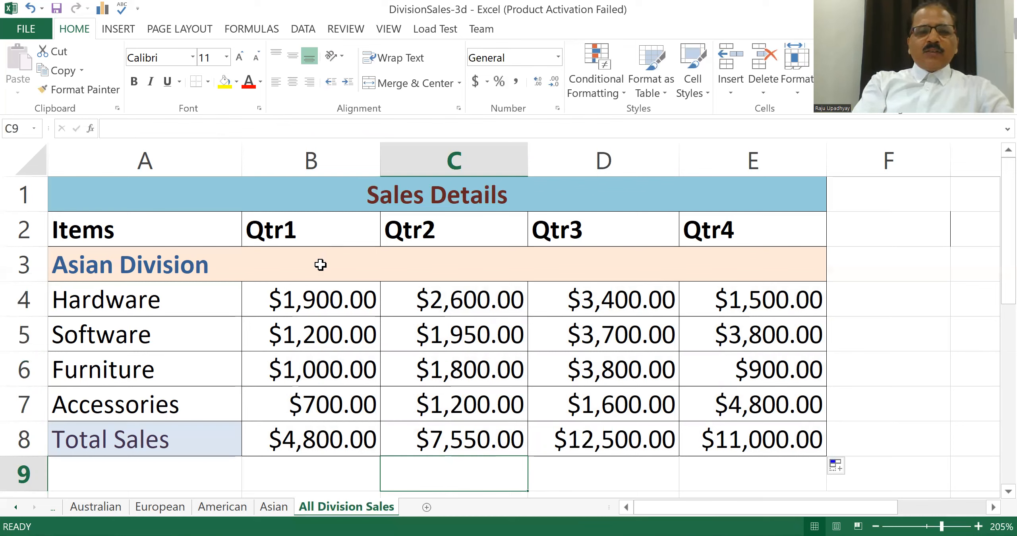
# Set the Qtr1 Hardware sales in cell B4 of the Australian sheet to 500 and check the All Division Sales sheet
pyautogui.click(319, 304)
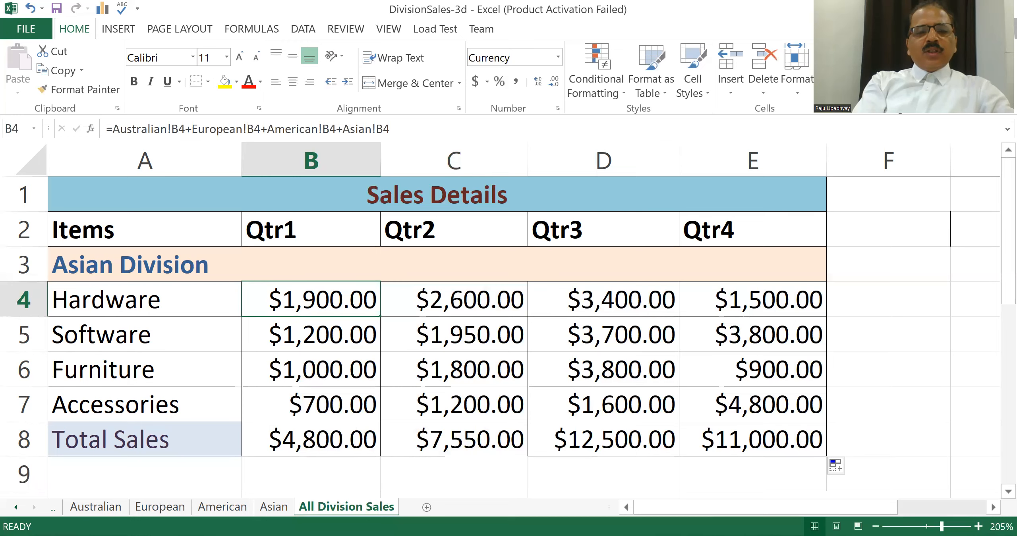
pyautogui.click(99, 508)
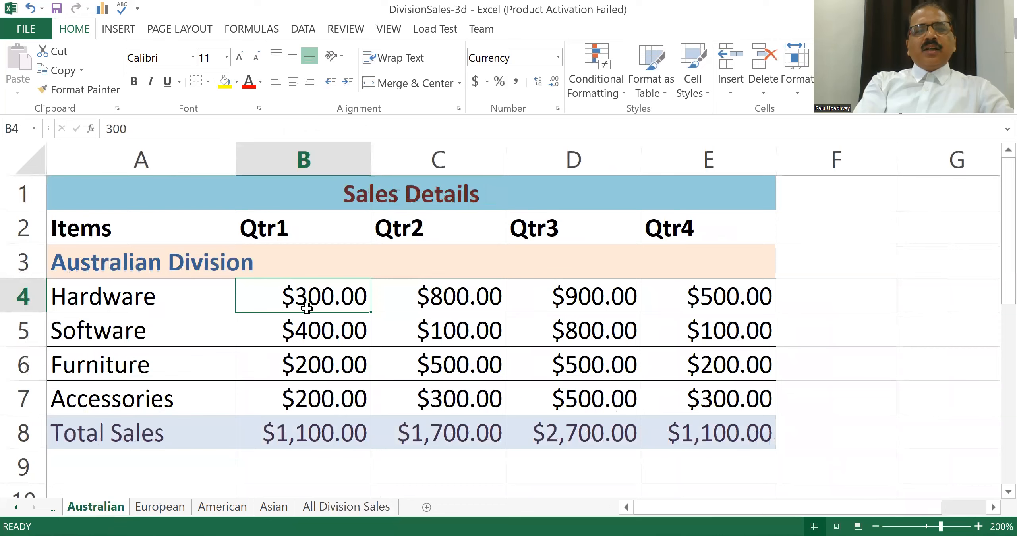
pyautogui.doubleClick(308, 296)
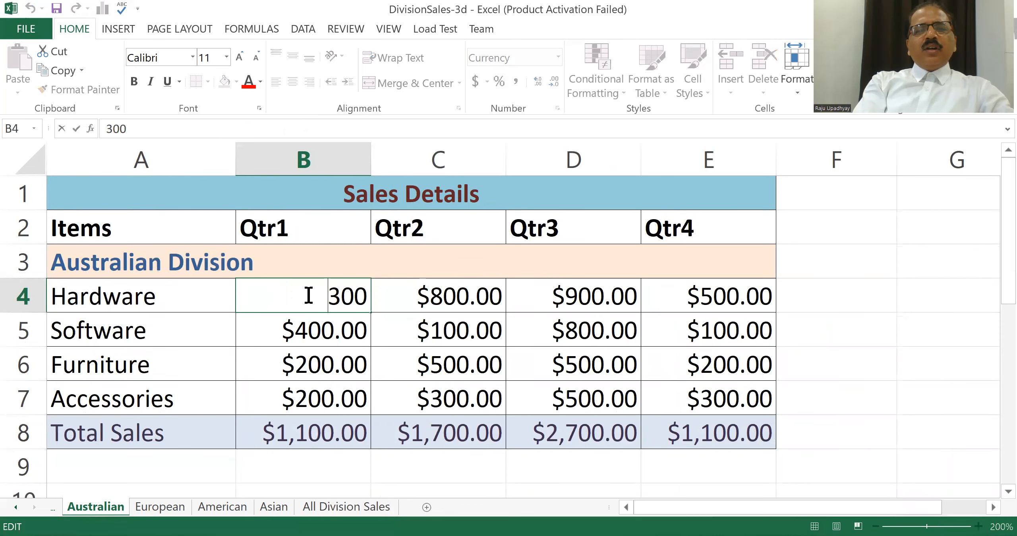
pyautogui.press('Delete')
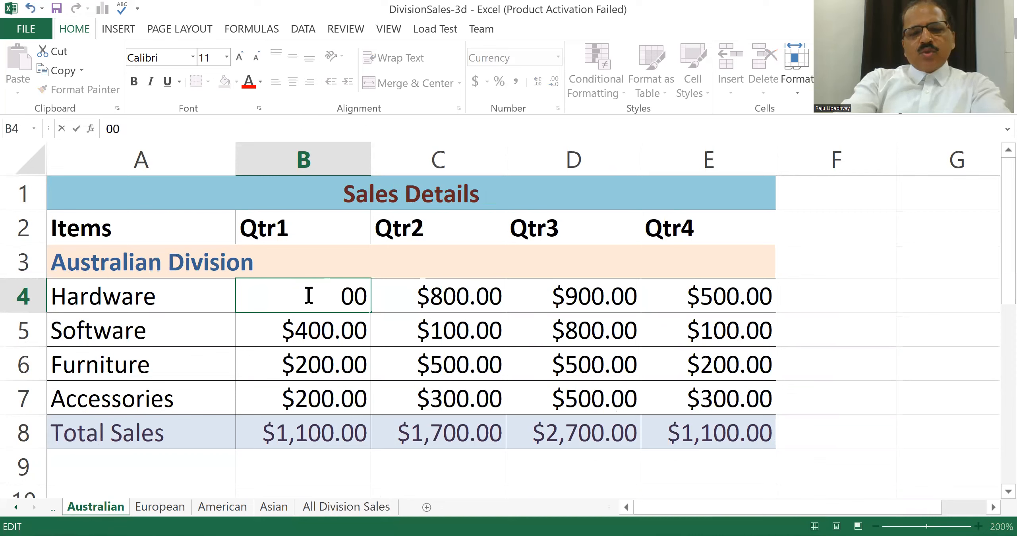
pyautogui.write('5')
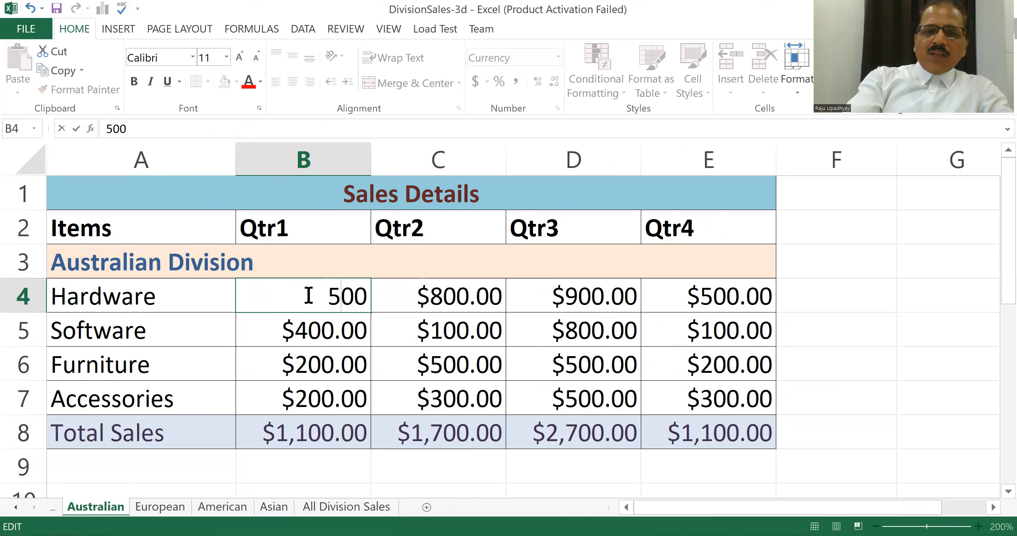
pyautogui.press('Return')
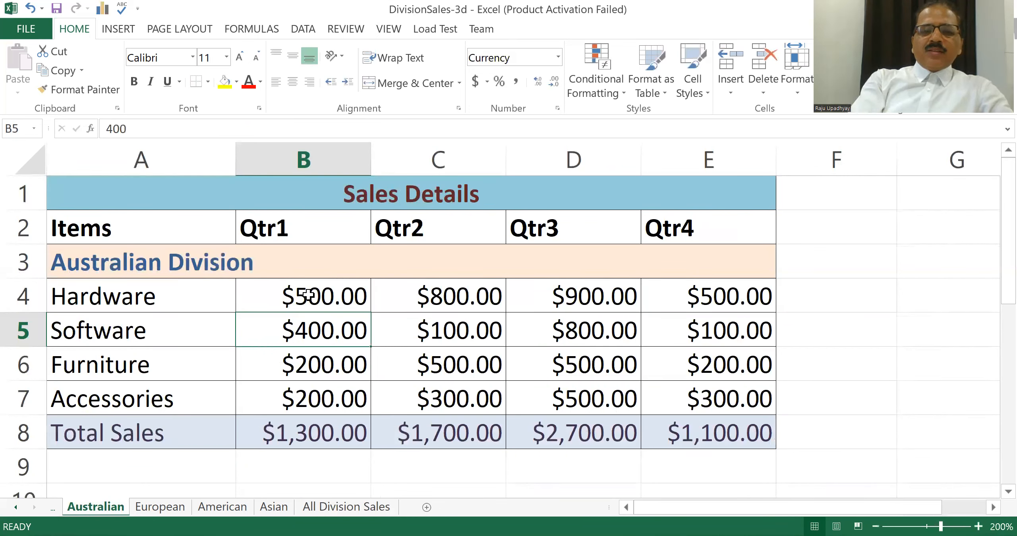
pyautogui.click(344, 509)
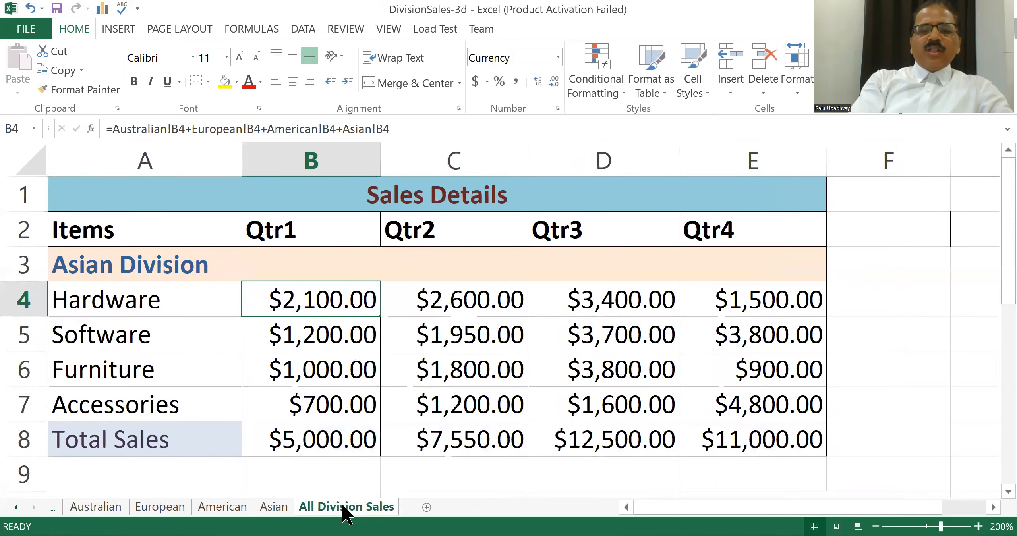